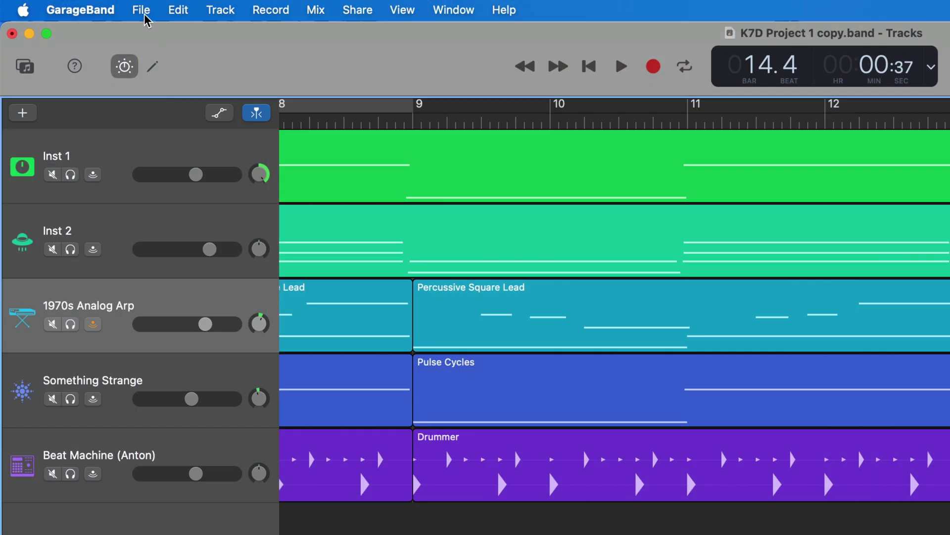
Close K7D Project 1 copy without saving and pick Empty Project in the new-project chooser
{"action": "left_click", "coordinate": [142, 10]}
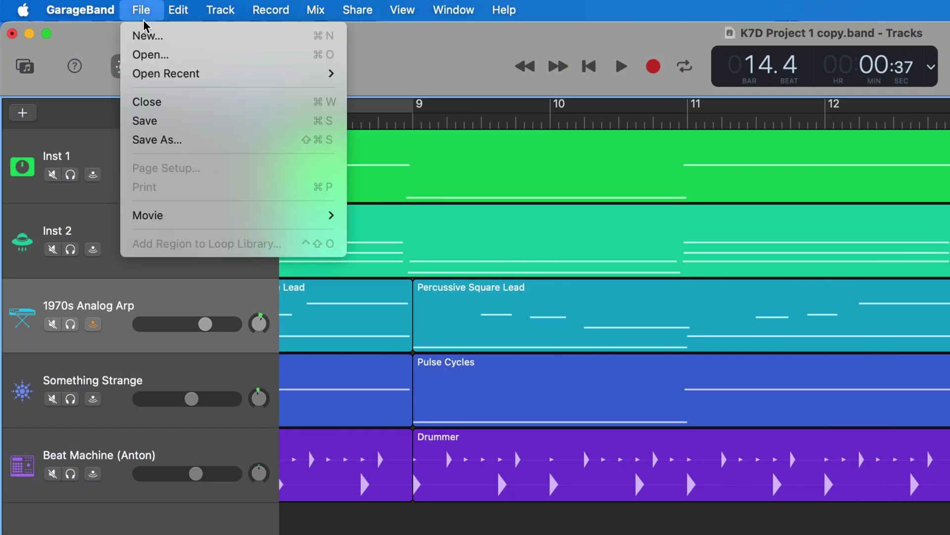
{"action": "left_click", "coordinate": [187, 36]}
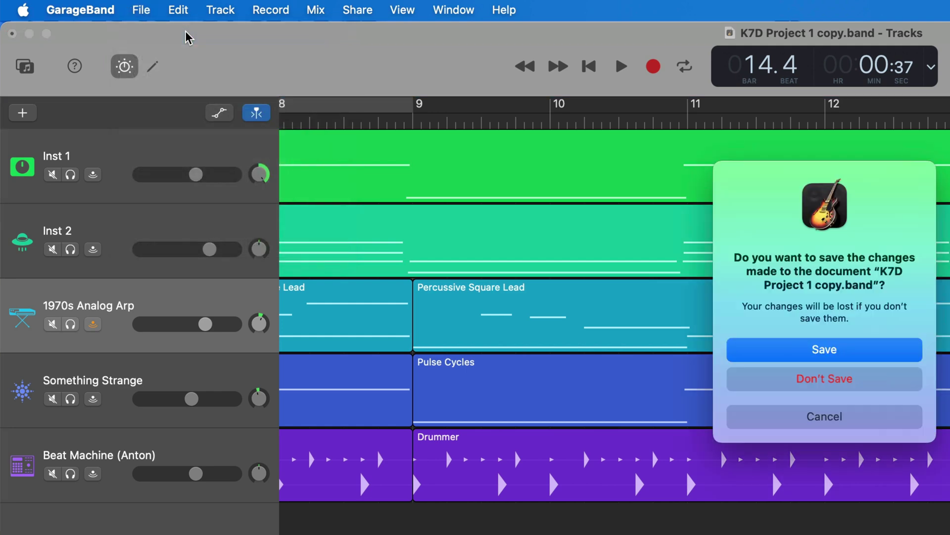
{"action": "left_click", "coordinate": [779, 352]}
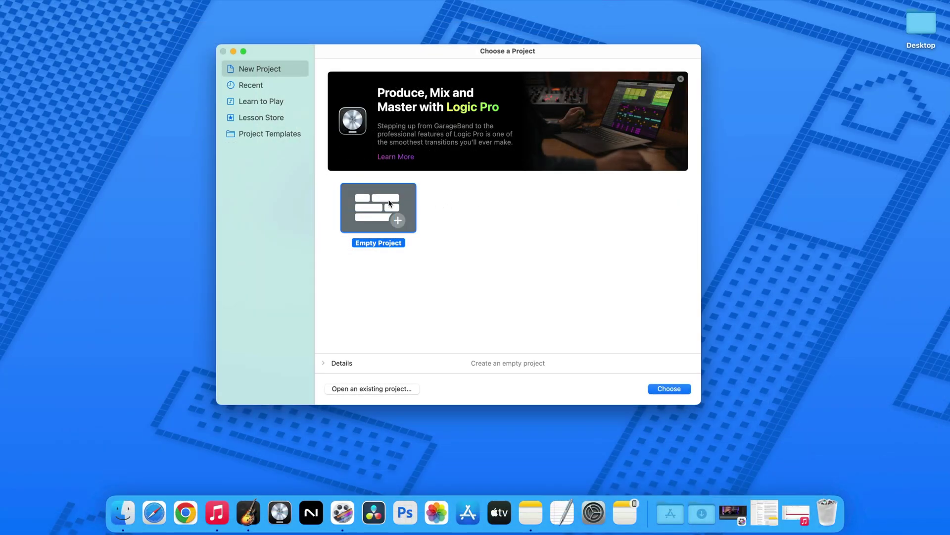
{"action": "double_click", "coordinate": [389, 203]}
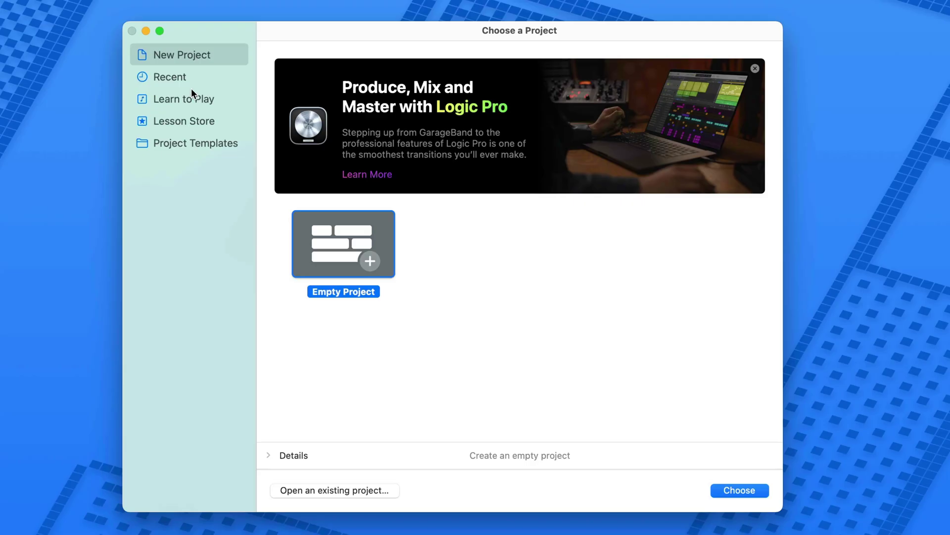
Browse the Recent and Learn to Play pages, then move down toward the Lesson Store
{"action": "left_click", "coordinate": [182, 79]}
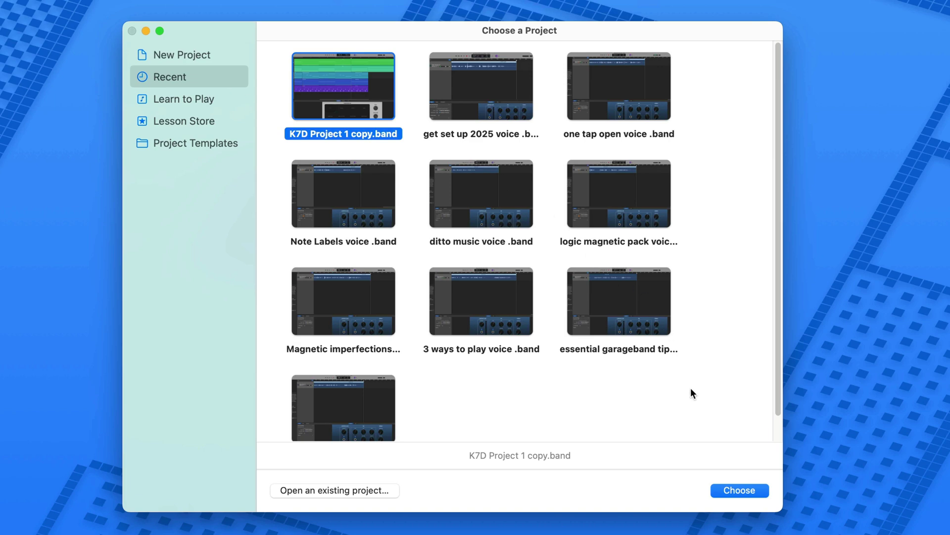
{"action": "left_click", "coordinate": [196, 99]}
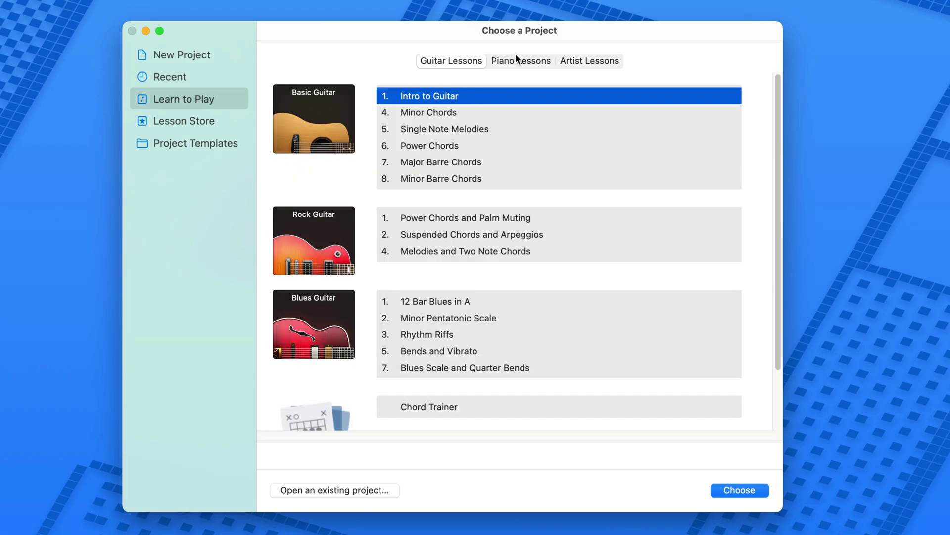
{"action": "key", "text": "Down"}
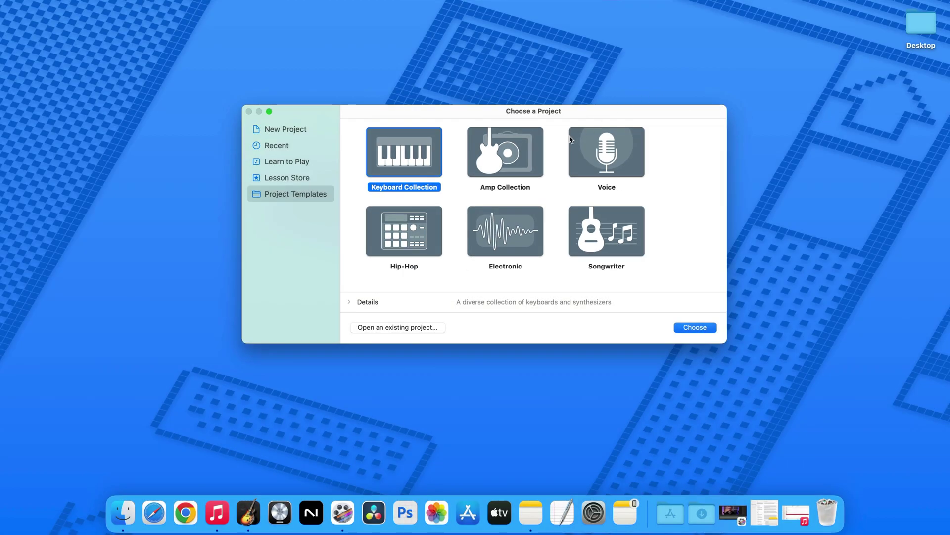
Open the Amp Collection template and try the Royal Rock and Double Brit Phaser sounds
{"action": "left_click", "coordinate": [525, 153]}
{"action": "double_click", "coordinate": [524, 153]}
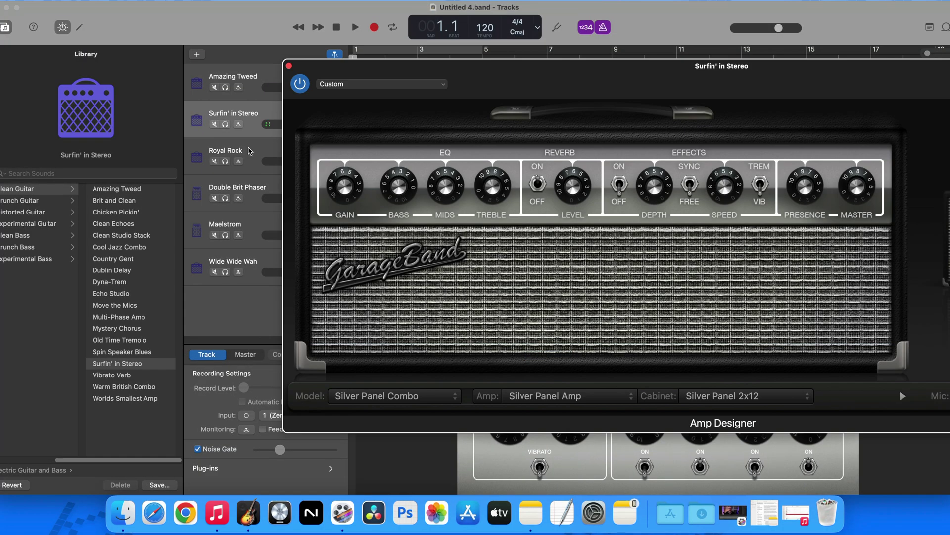
{"action": "left_click", "coordinate": [250, 151]}
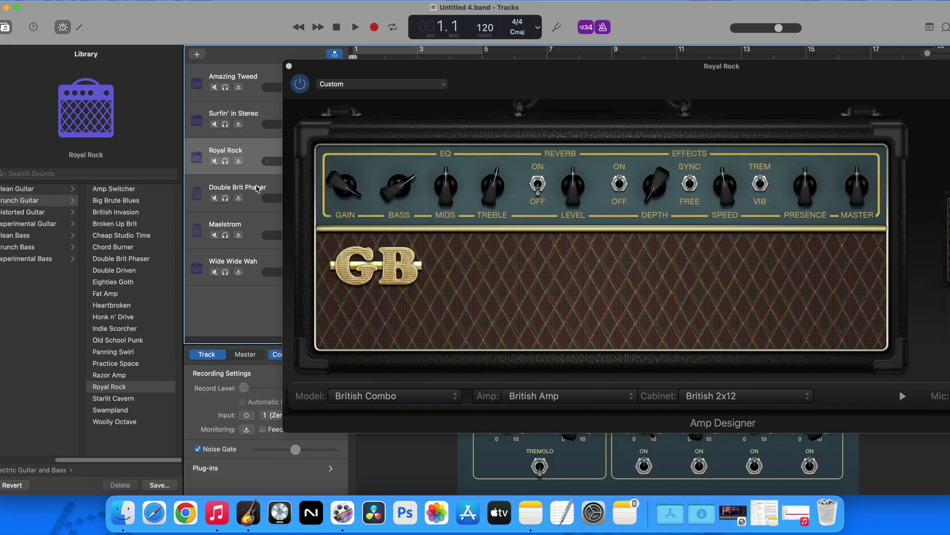
{"action": "left_click", "coordinate": [258, 188]}
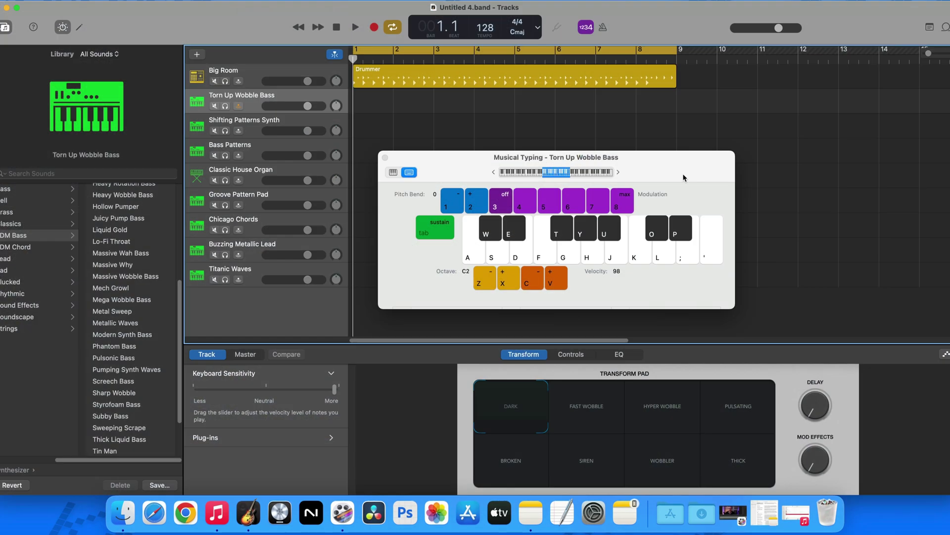
Play the notes H, G, H, J, D on the Torn Up Wobble Bass with Musical Typing
{"action": "key", "text": "h"}
{"action": "key", "text": "g"}
{"action": "key", "text": "h"}
{"action": "key", "text": "j"}
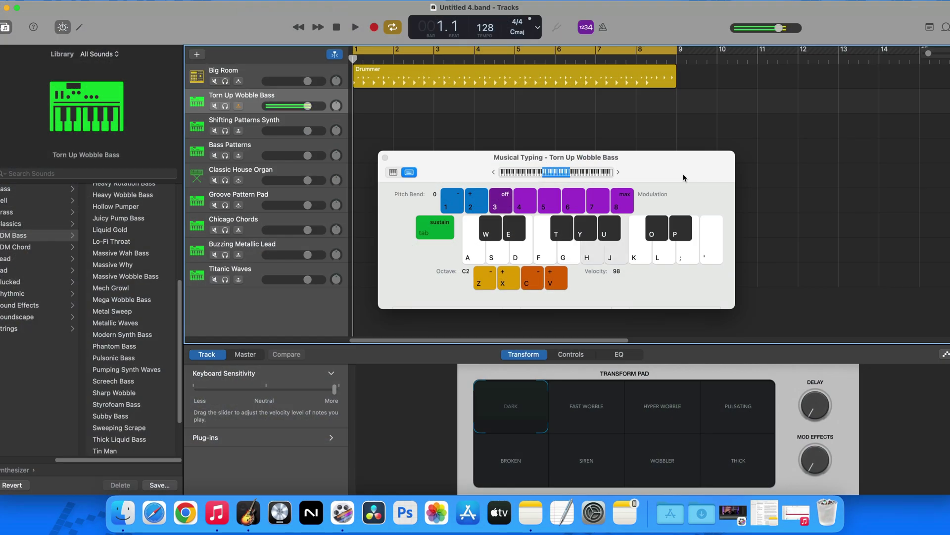
{"action": "key", "text": "d"}
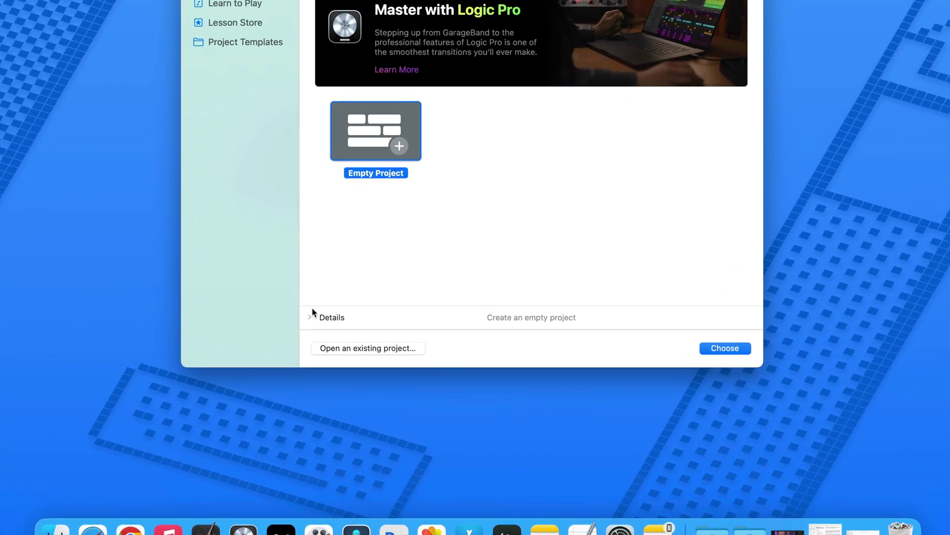
Expand the Empty Project's Details and begin entering a tempo of 12
{"action": "left_click", "coordinate": [300, 311]}
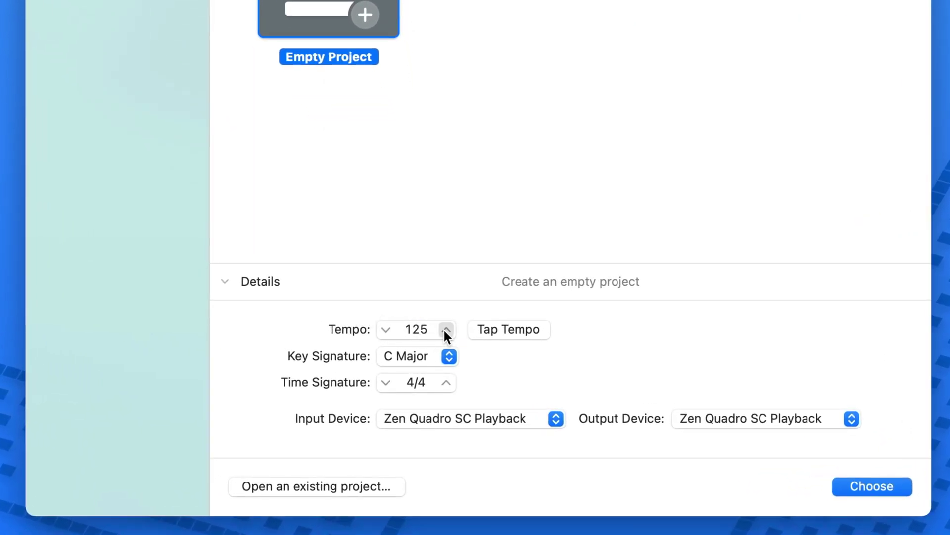
{"action": "left_click", "coordinate": [416, 329]}
{"action": "type", "text": "120"}
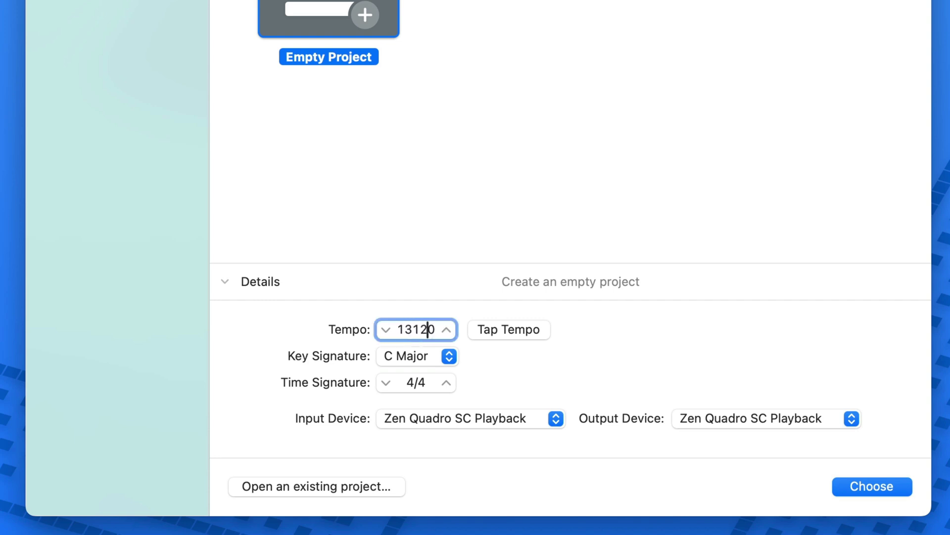
Tap the tempo up to 203 BPM and leave the key signature at C Major
{"action": "left_click", "coordinate": [498, 331]}
{"action": "left_click", "coordinate": [498, 331]}
{"action": "left_click", "coordinate": [498, 332]}
{"action": "left_click", "coordinate": [498, 331]}
{"action": "left_click", "coordinate": [498, 331]}
{"action": "left_click", "coordinate": [498, 331]}
{"action": "left_click", "coordinate": [498, 331]}
{"action": "left_click", "coordinate": [498, 331]}
{"action": "left_click", "coordinate": [498, 330]}
{"action": "left_click", "coordinate": [497, 331]}
{"action": "left_click", "coordinate": [497, 329]}
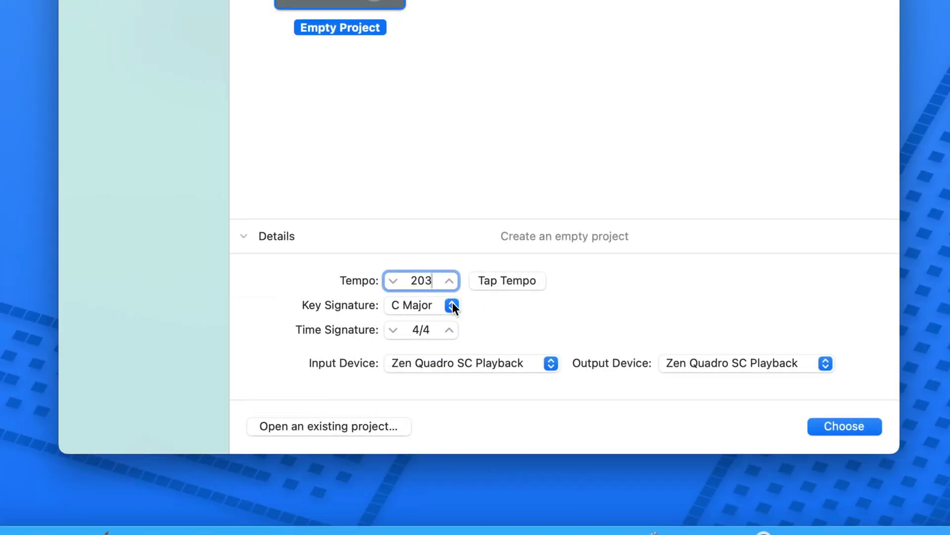
{"action": "left_click", "coordinate": [452, 302]}
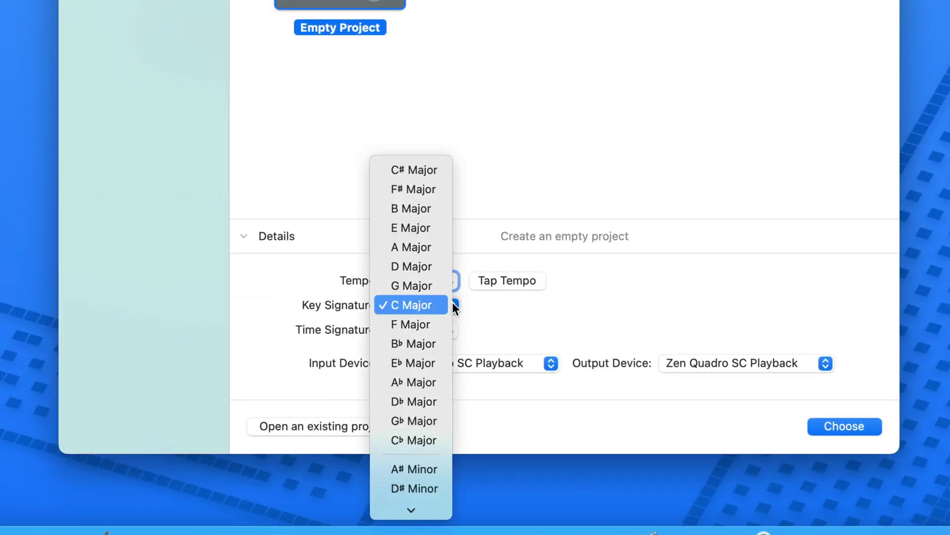
{"action": "mouse_move", "coordinate": [395, 516]}
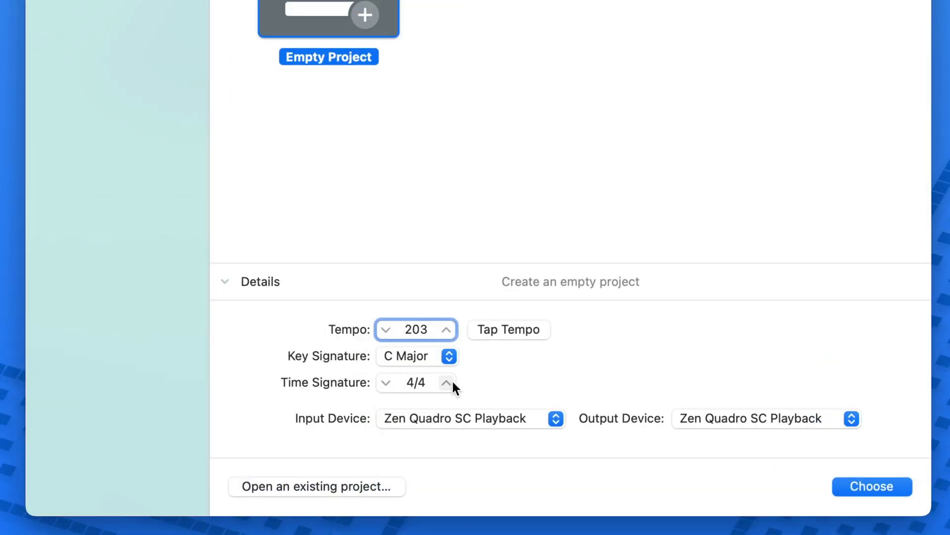
Set the project's time signature to 3/4 with the Time Signature arrows
{"action": "left_click", "coordinate": [448, 382]}
{"action": "left_click", "coordinate": [386, 382]}
{"action": "left_click", "coordinate": [386, 382]}
{"action": "left_click", "coordinate": [448, 383]}
{"action": "left_click", "coordinate": [448, 382]}
{"action": "left_click", "coordinate": [448, 382]}
{"action": "left_click", "coordinate": [411, 382]}
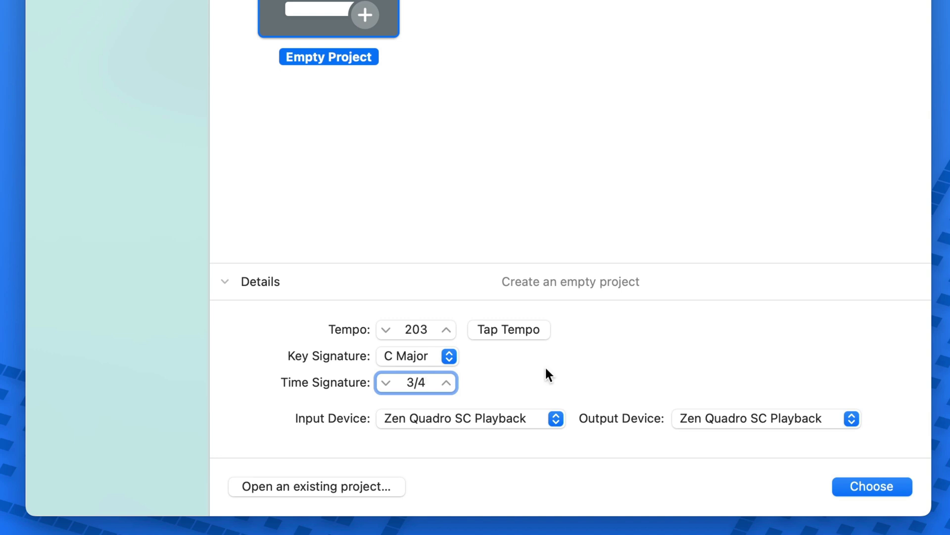
Keep Zen Quadro SC Playback as both the input and output device
{"action": "left_click", "coordinate": [556, 418]}
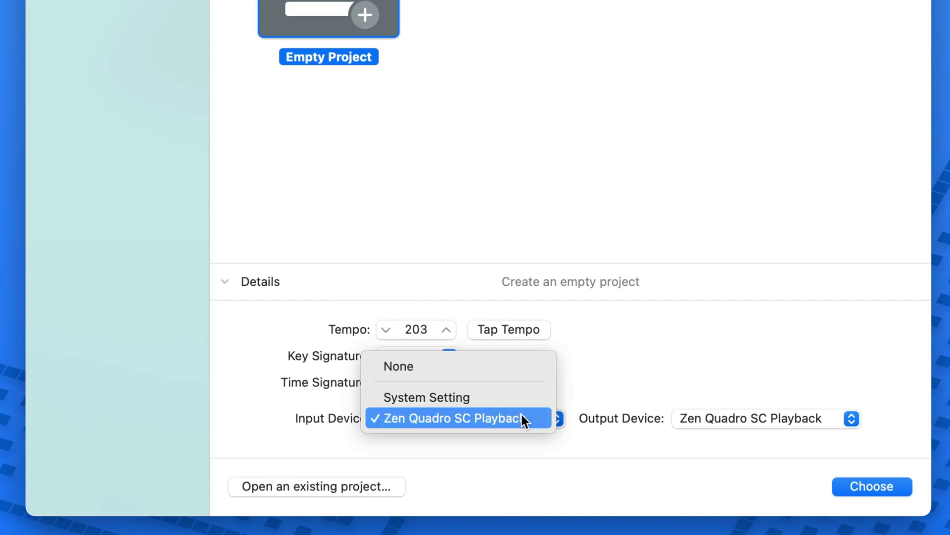
{"action": "left_click", "coordinate": [583, 406]}
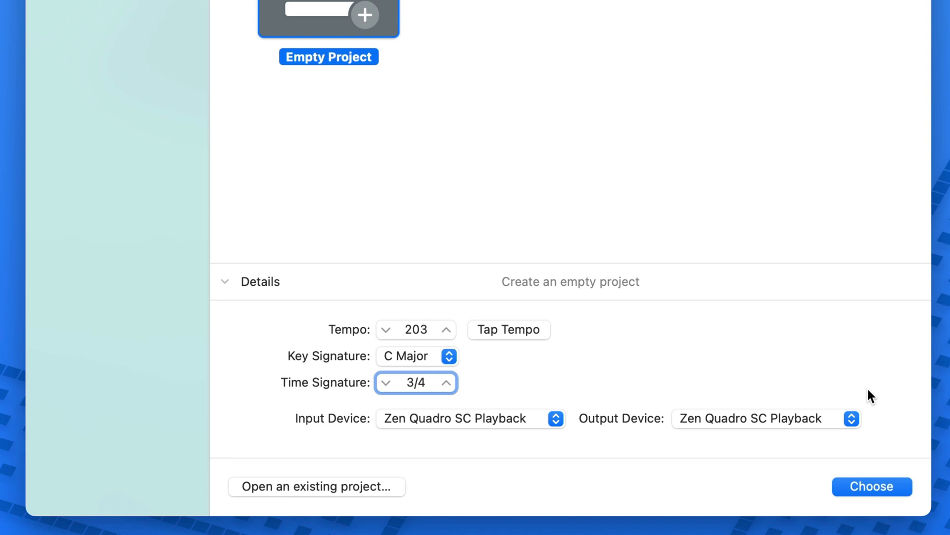
{"action": "left_click", "coordinate": [860, 416]}
Create the empty project at 203 BPM in 3/4 with the Choose button
{"action": "left_click", "coordinate": [872, 486]}
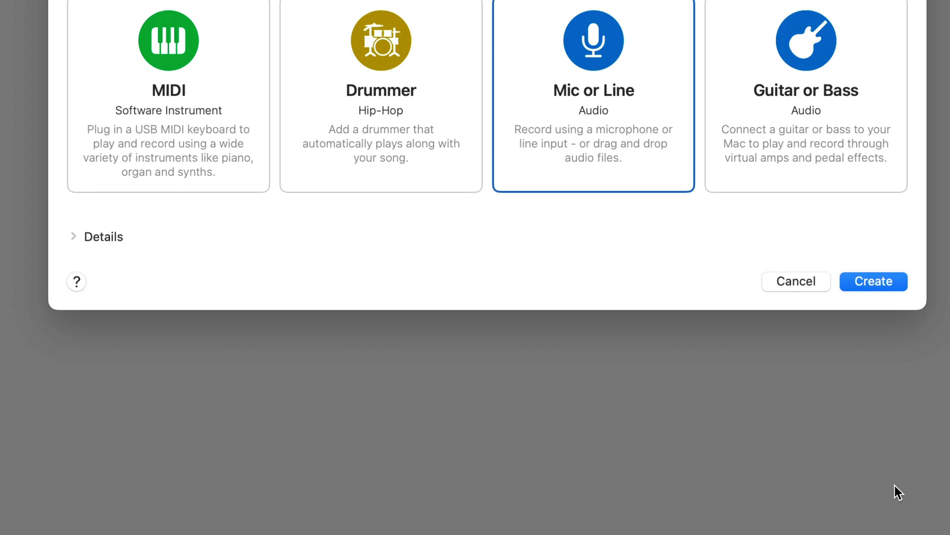